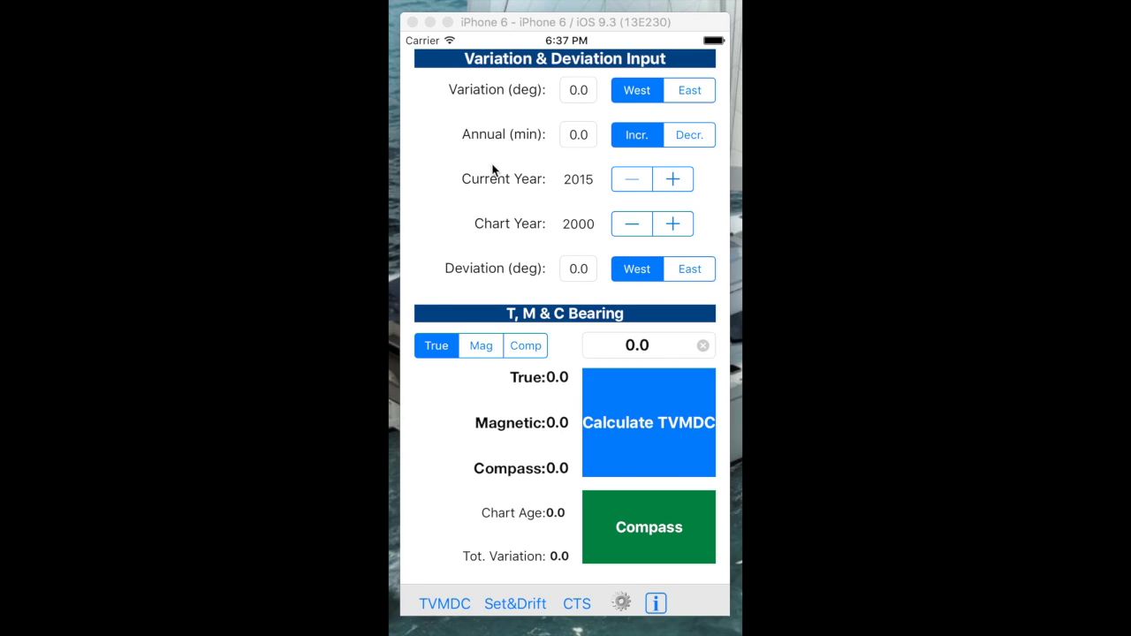
# - Look through the Set & Drift and Course to Steer calculators, then return to the variation calculator
pyautogui.click(439, 606)
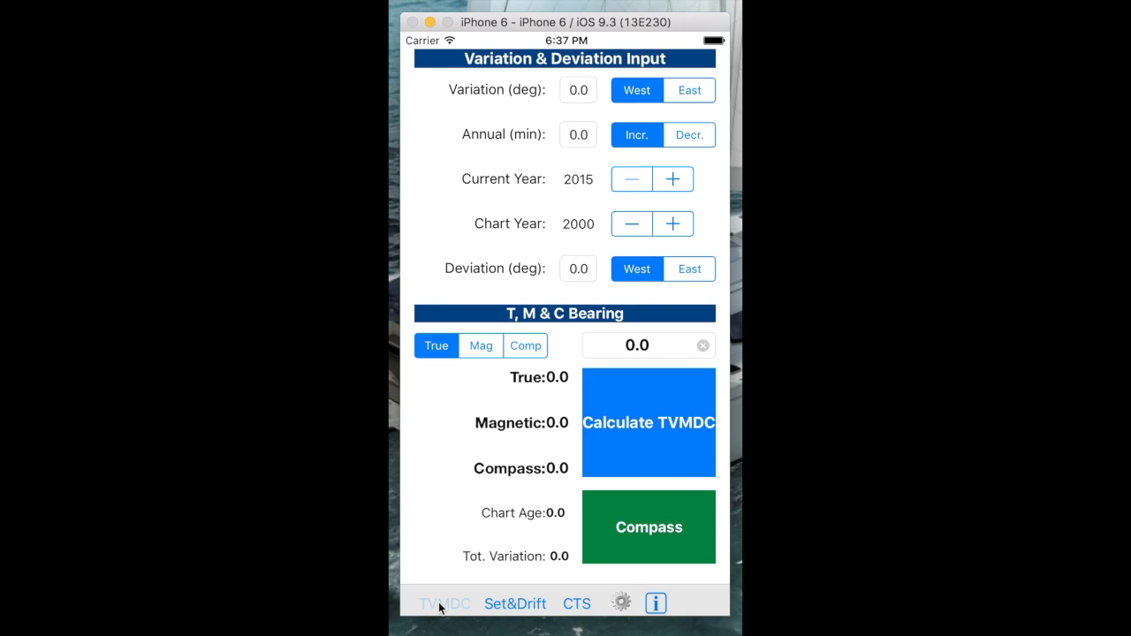
pyautogui.click(508, 606)
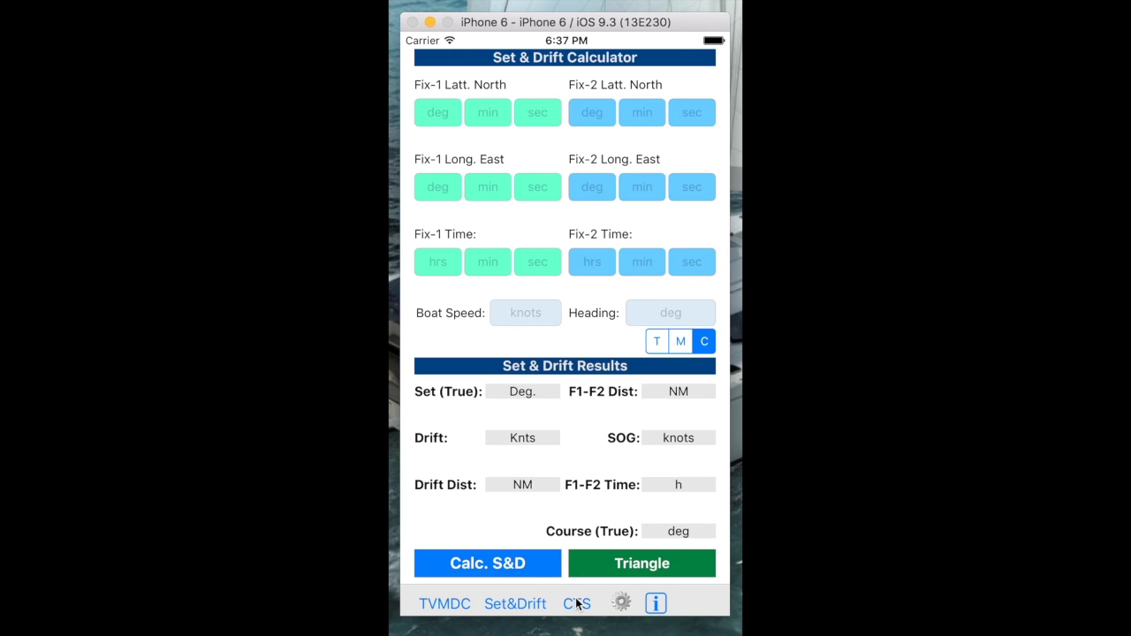
pyautogui.click(577, 605)
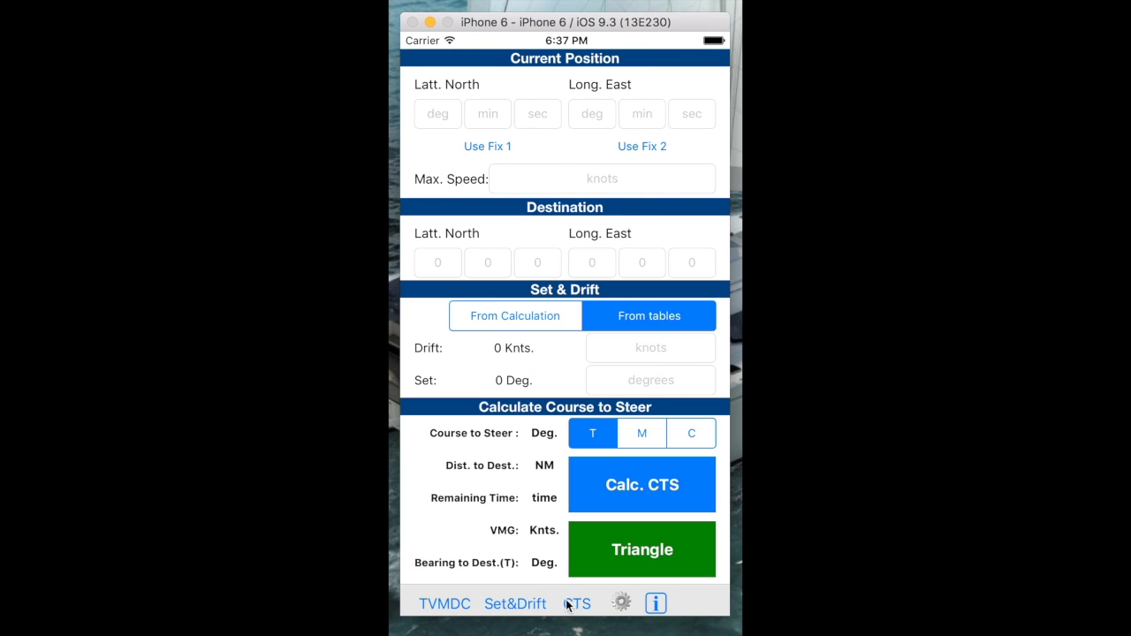
pyautogui.click(445, 605)
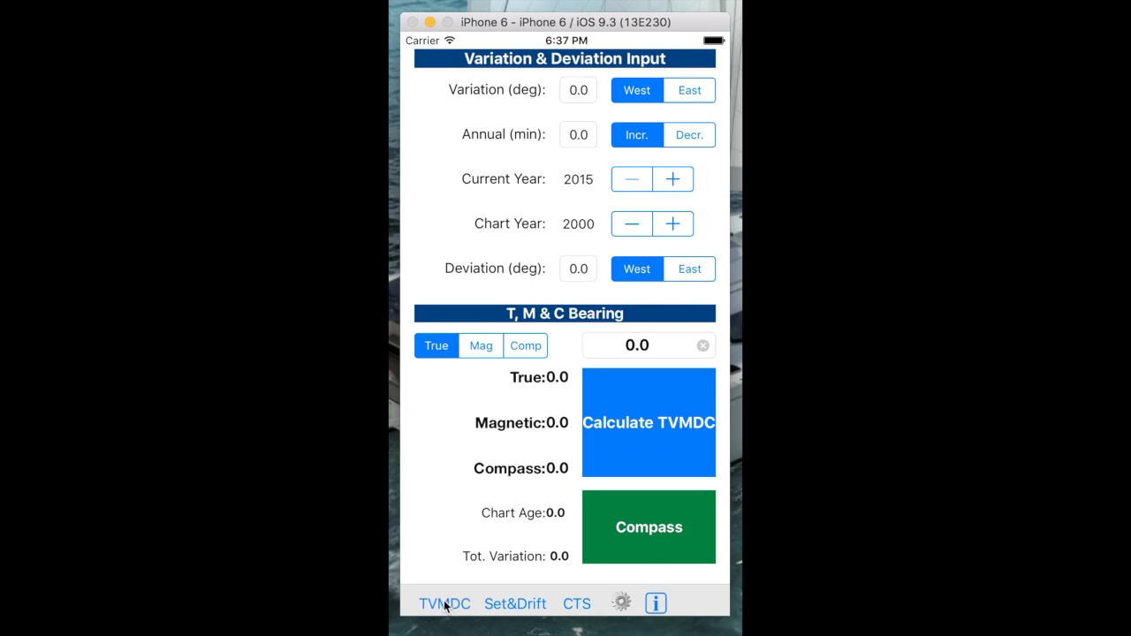
# - Enter variation 3, make the annual change decreasing, and advance the current year to 2016
pyautogui.click(588, 91)
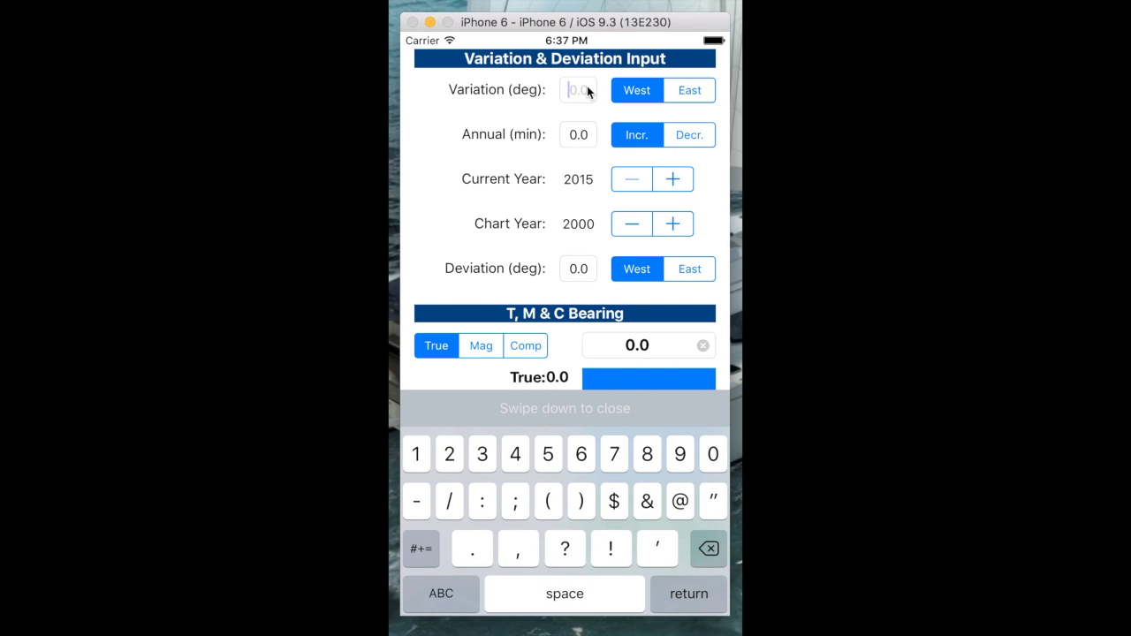
pyautogui.write('3')
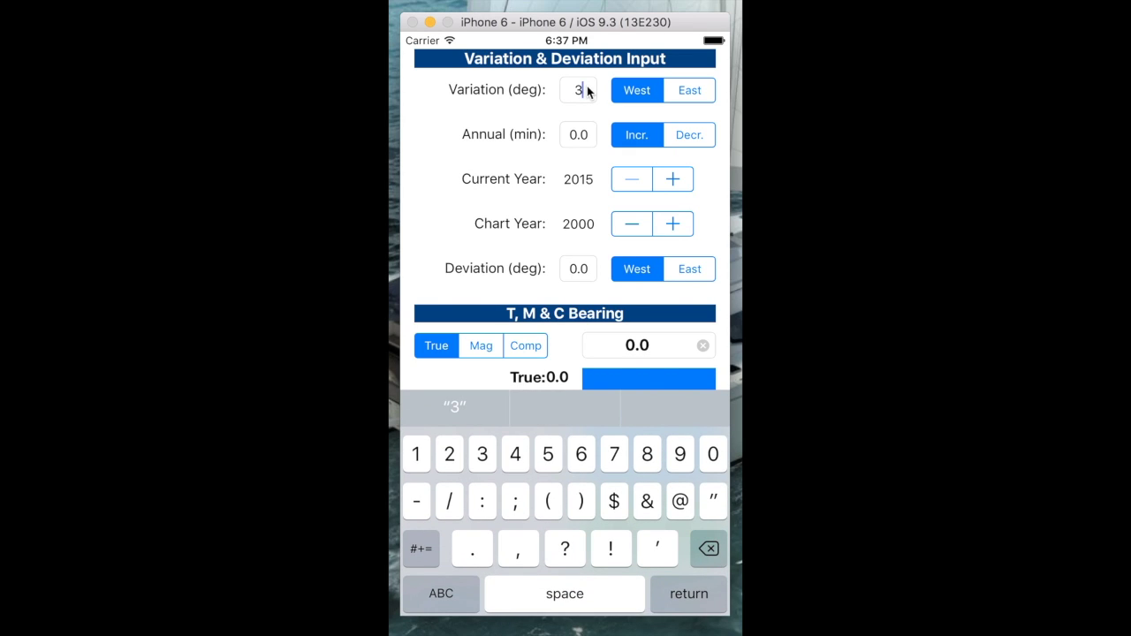
pyautogui.press('Return')
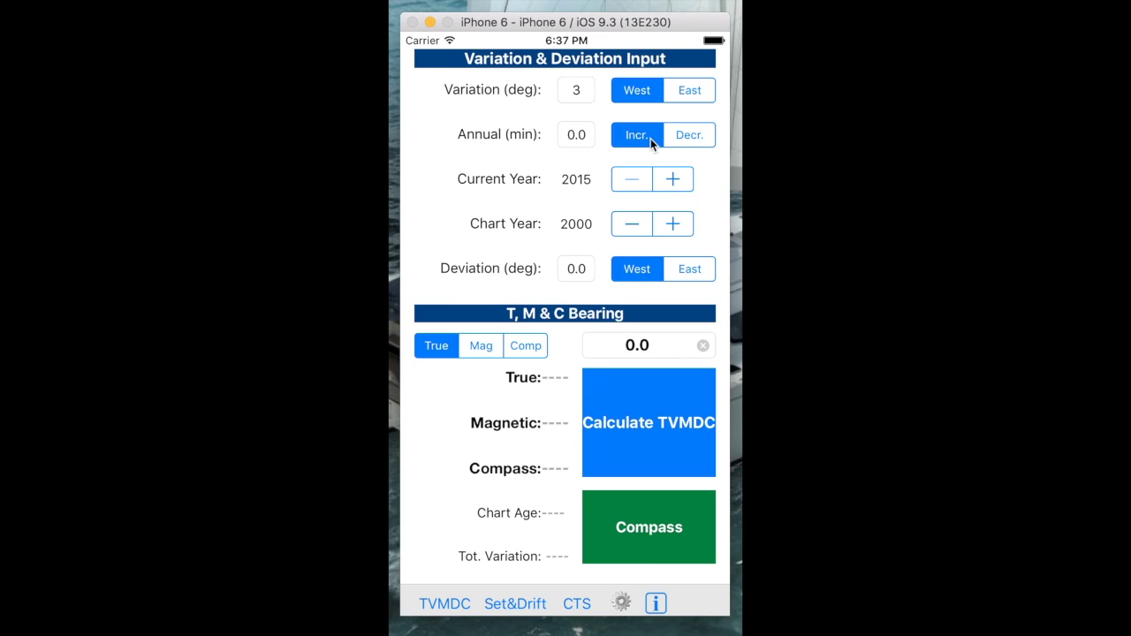
pyautogui.click(685, 139)
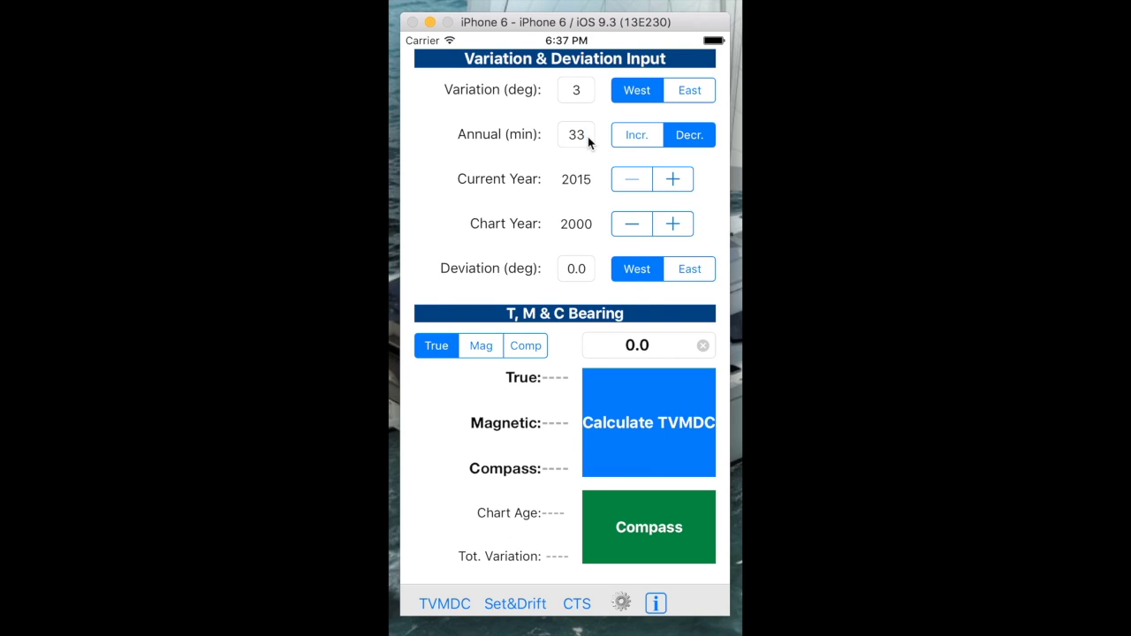
pyautogui.click(666, 180)
# - Lower the chart year step by step to 1990
pyautogui.click(631, 227)
pyautogui.click(630, 227)
pyautogui.click(631, 227)
pyautogui.click(631, 227)
pyautogui.click(631, 226)
pyautogui.click(631, 226)
pyautogui.click(631, 226)
pyautogui.click(631, 226)
pyautogui.click(631, 226)
pyautogui.click(630, 226)
# - Convert true bearing 100° to magnetic 88.7° and compass 92.0°, then switch the input type to Compass
pyautogui.click(661, 350)
pyautogui.write('10')
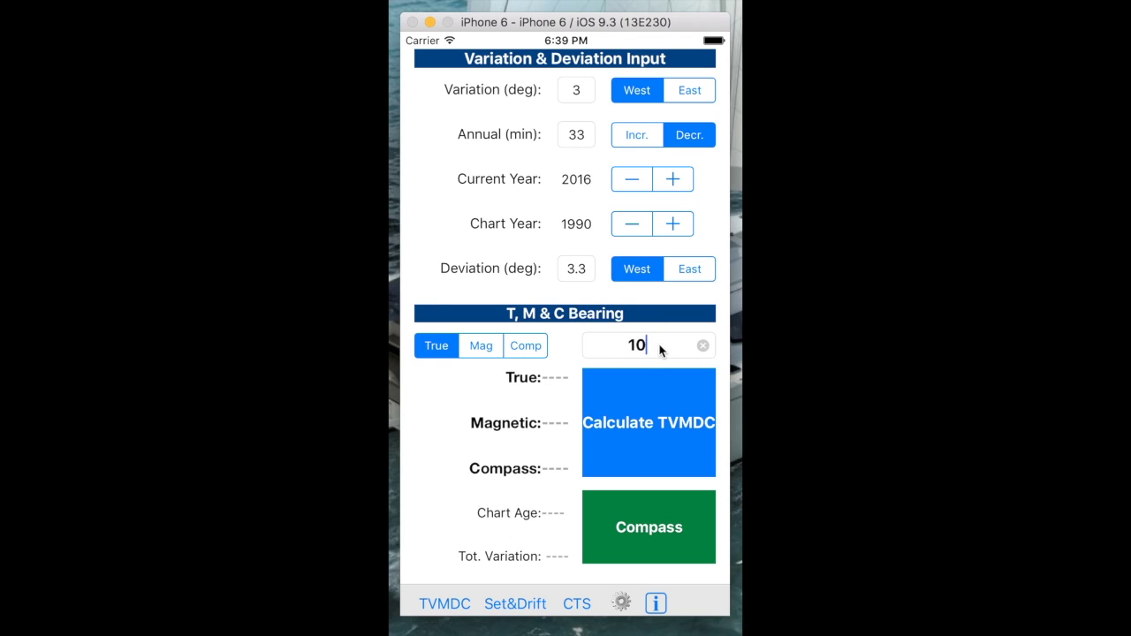
pyautogui.write('0')
pyautogui.click(479, 348)
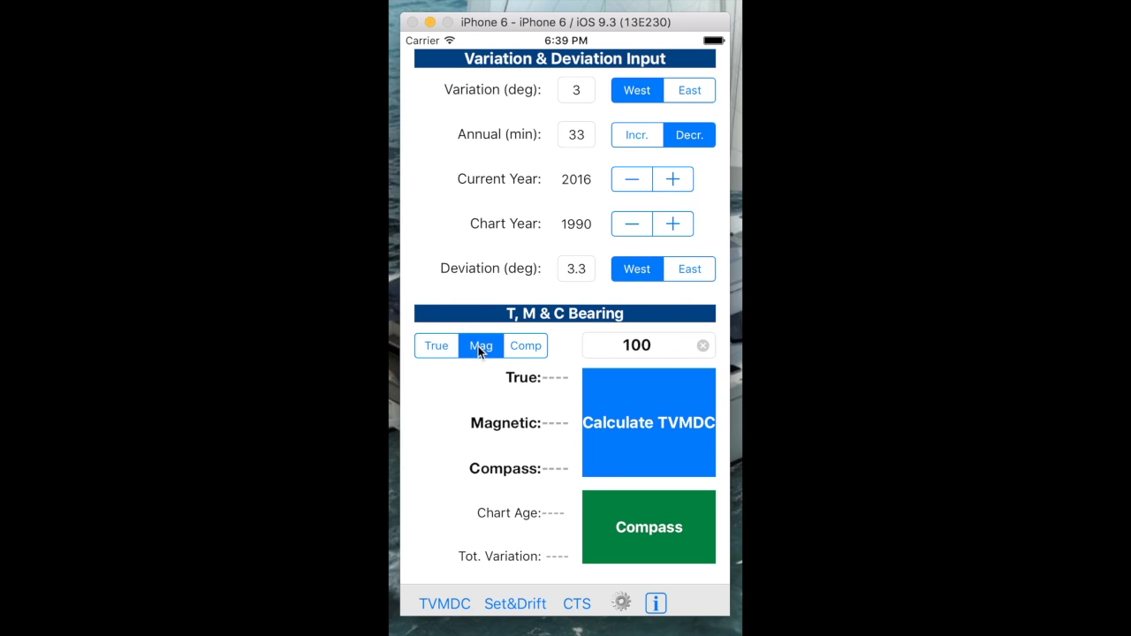
pyautogui.click(532, 346)
pyautogui.click(442, 348)
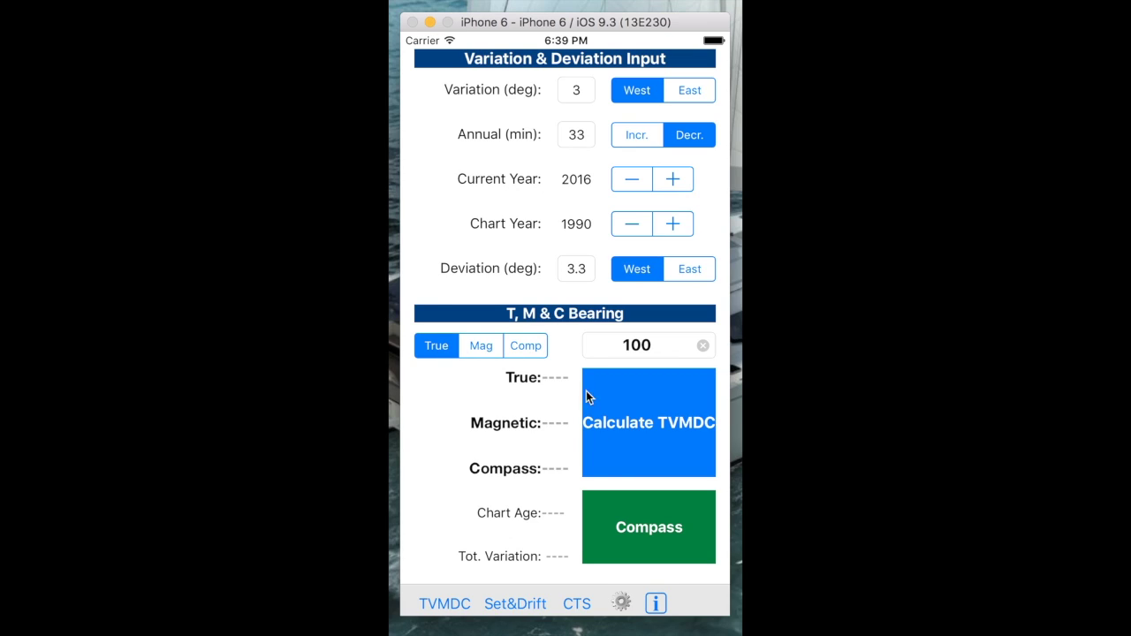
pyautogui.click(642, 426)
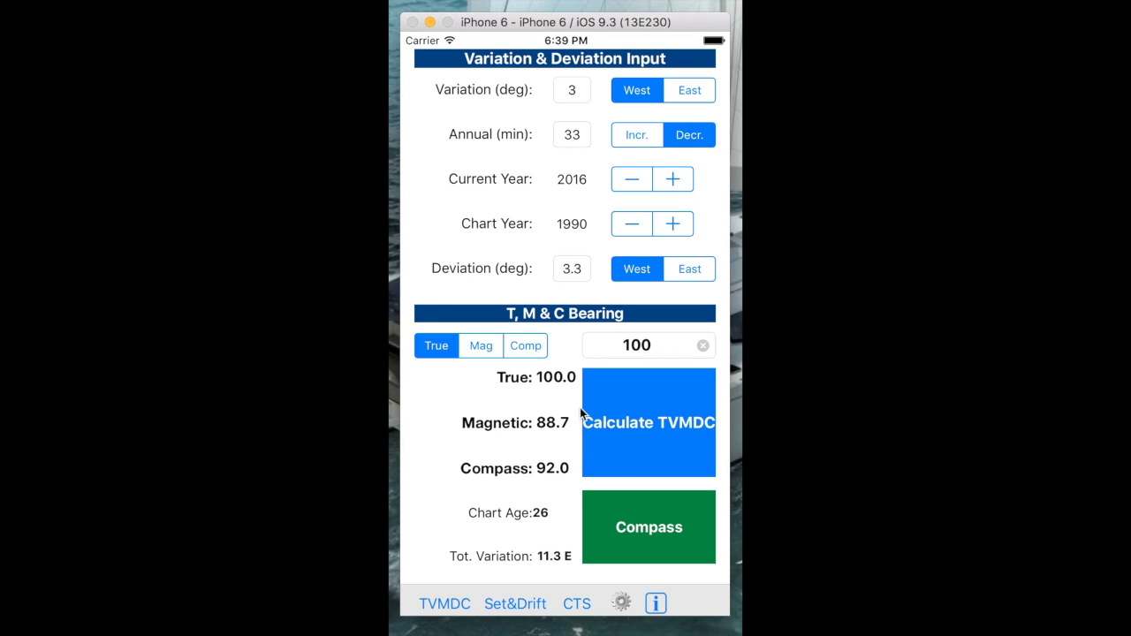
pyautogui.click(532, 345)
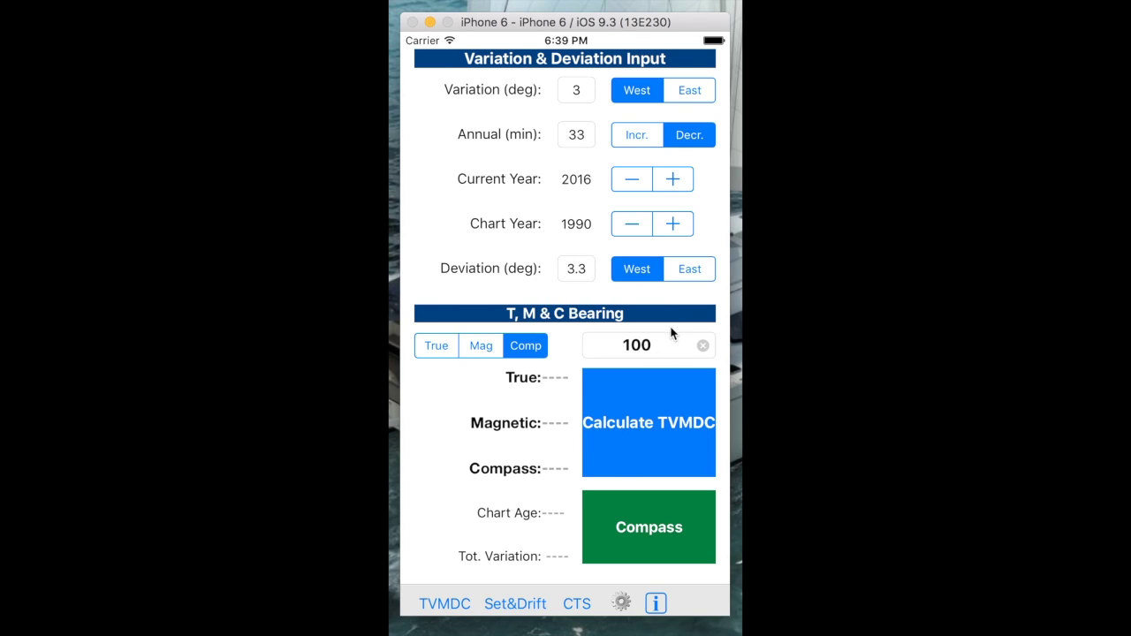
# - Convert compass 90° to true 98.0° and magnetic 86.7°, and plot it on the compass rose
pyautogui.click(660, 345)
pyautogui.write('90')
pyautogui.click(645, 383)
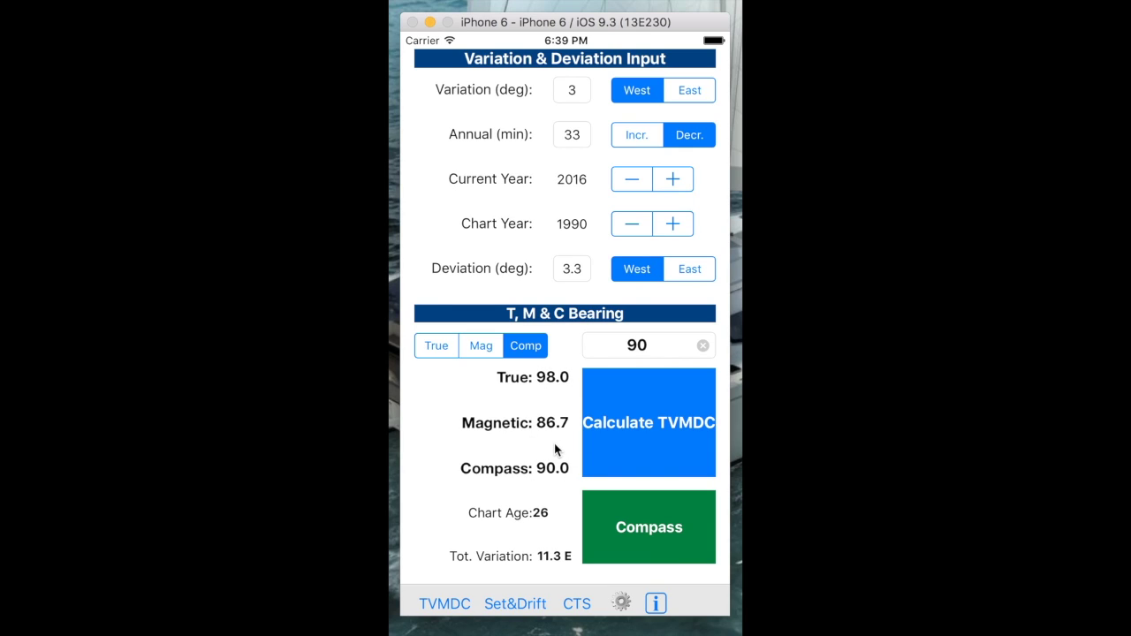
pyautogui.click(640, 539)
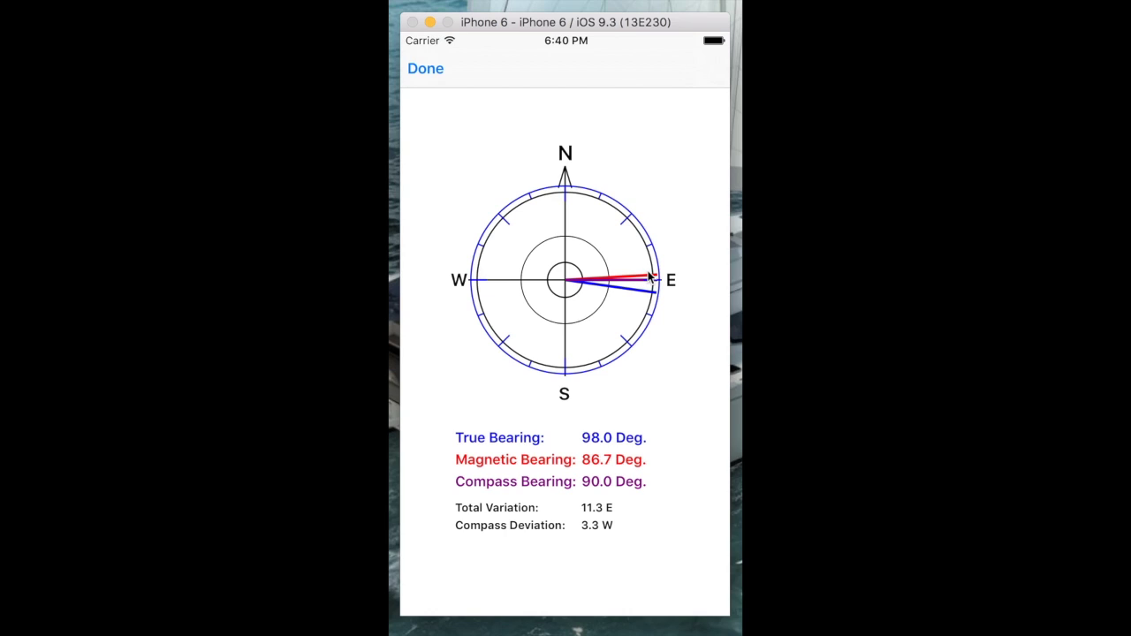
pyautogui.click(429, 71)
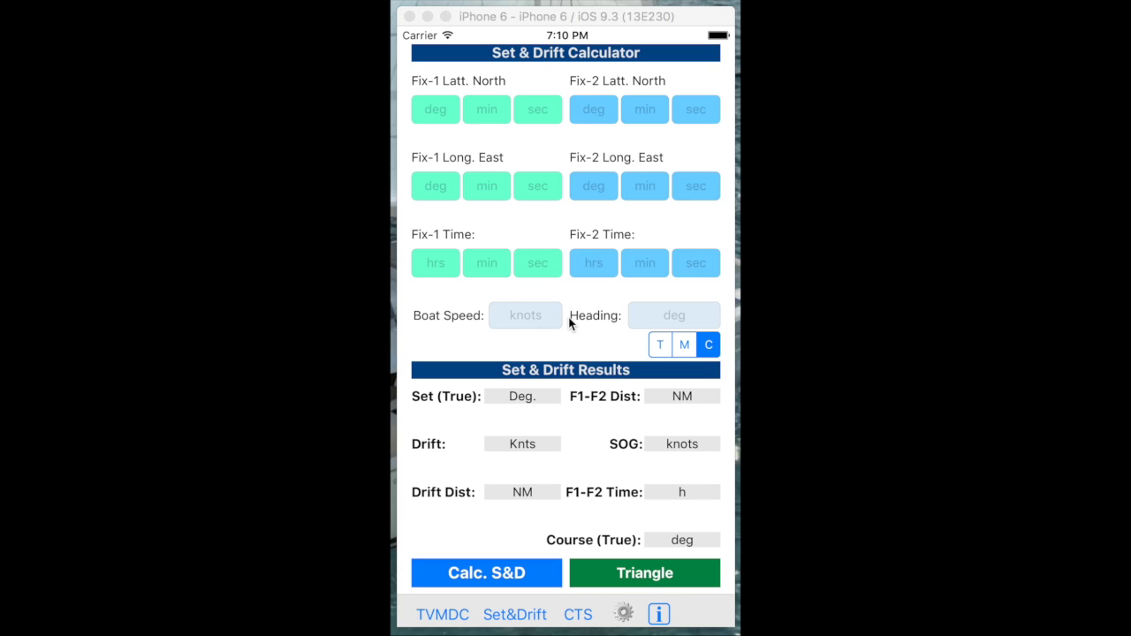
pyautogui.click(506, 619)
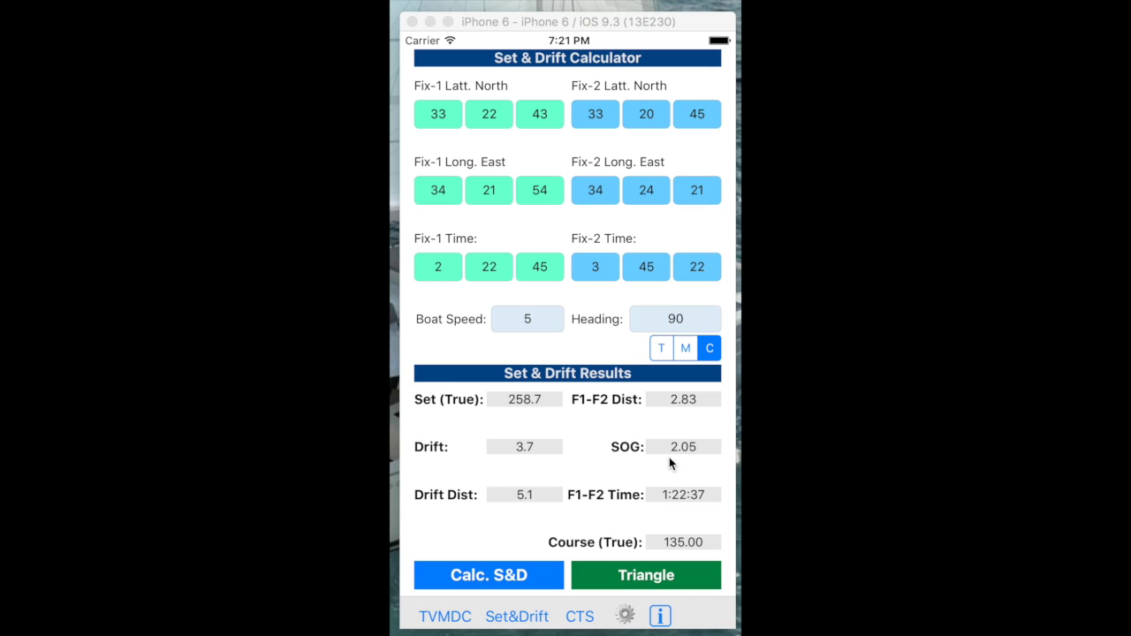
# - Show the set and drift triangle with bearing, distance, speed and Fix1/Fix2/DR labels
pyautogui.click(644, 576)
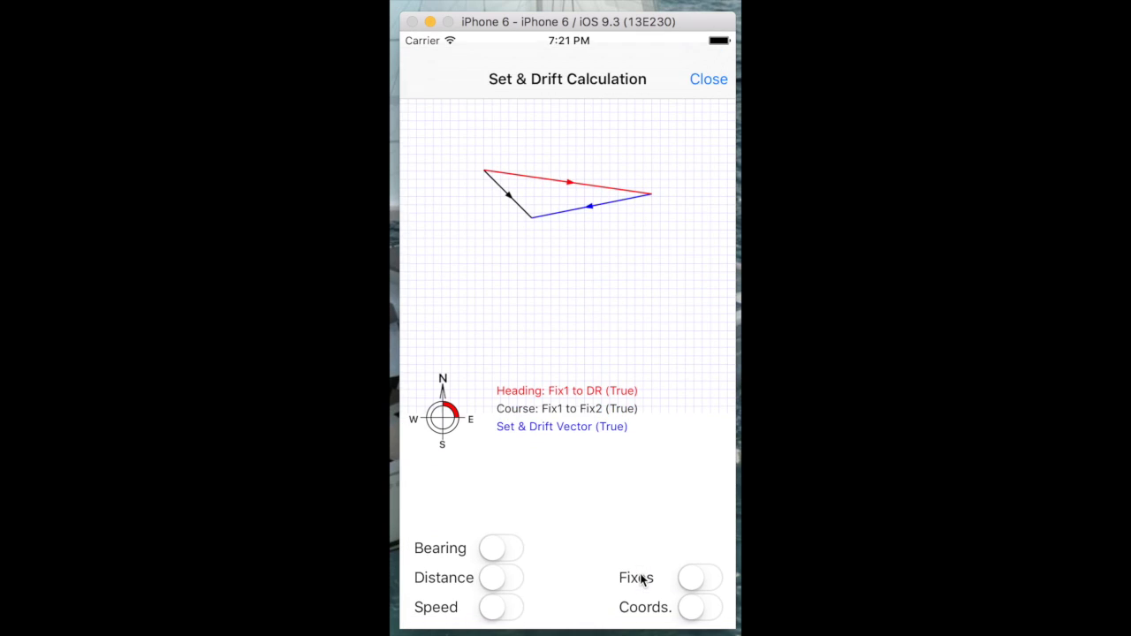
pyautogui.click(503, 543)
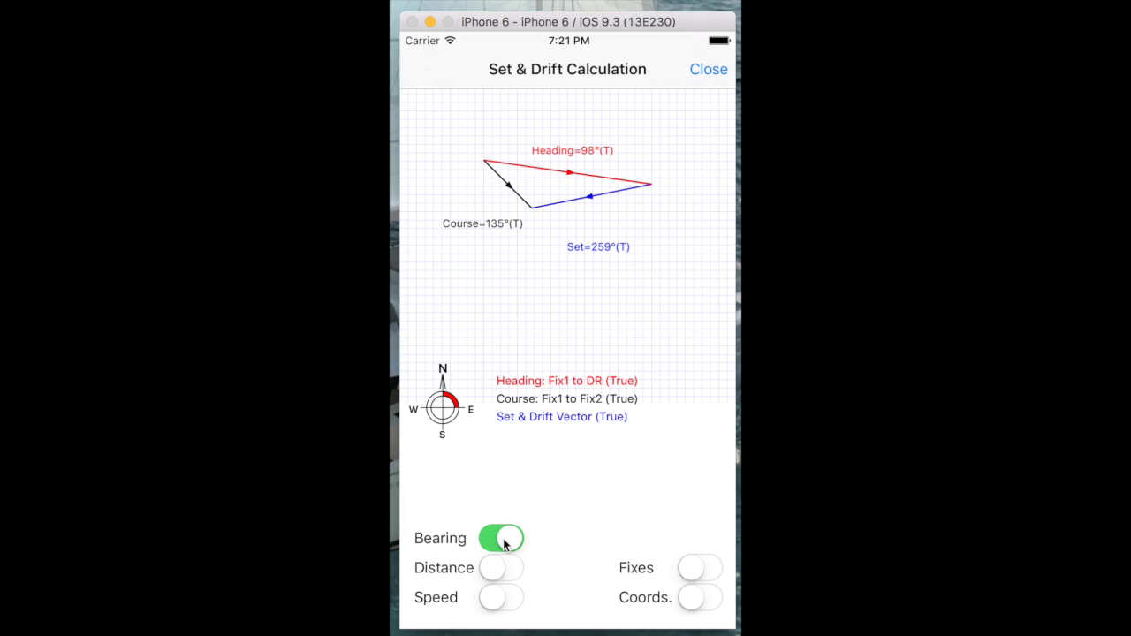
pyautogui.click(503, 569)
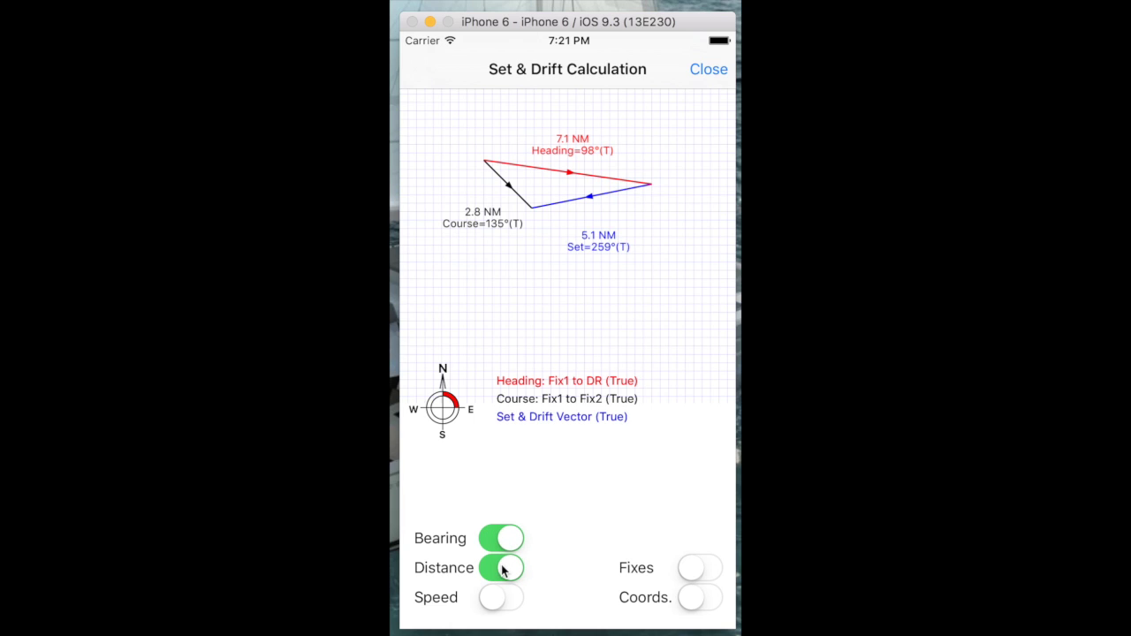
pyautogui.click(500, 601)
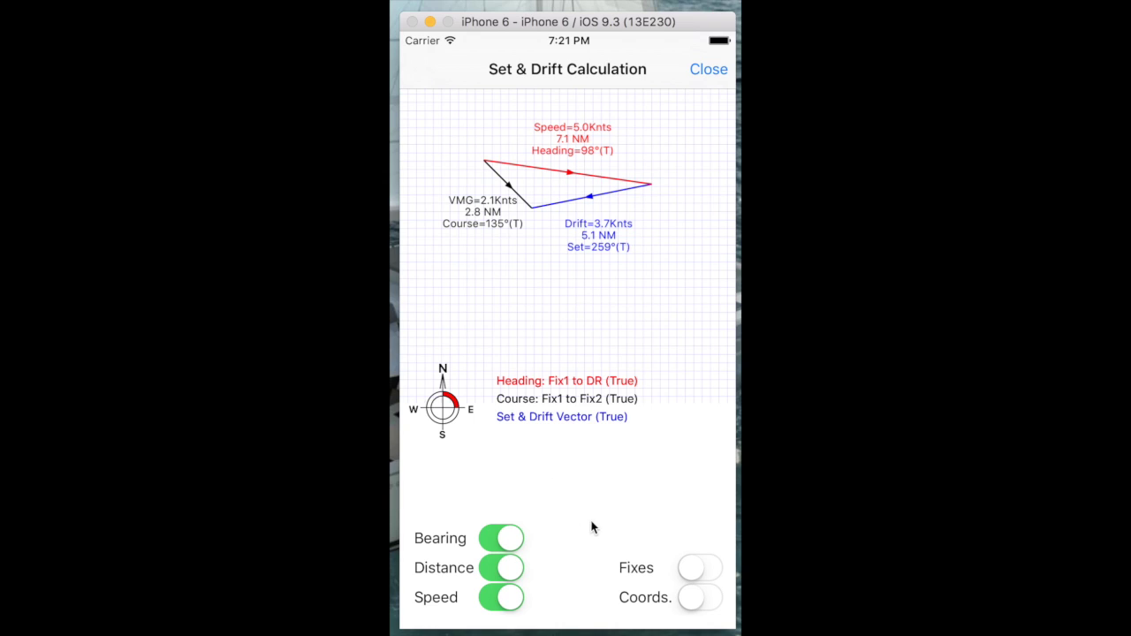
pyautogui.click(698, 568)
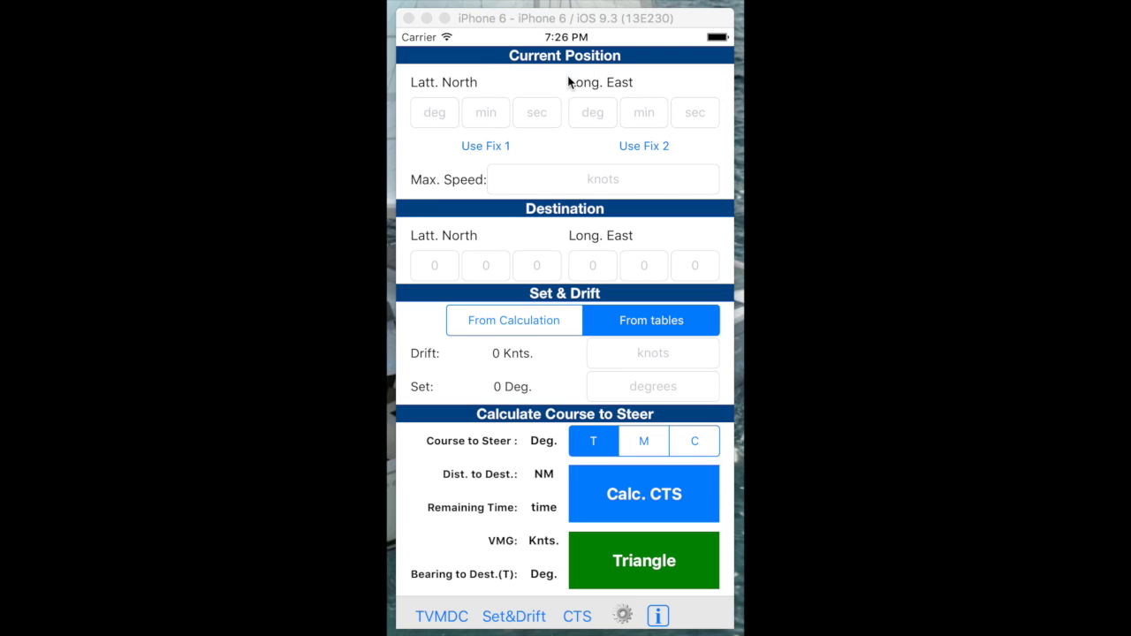
# - Fill the current position from Fix 2: 33°20'45" N, 34°24'21" E
pyautogui.click(650, 146)
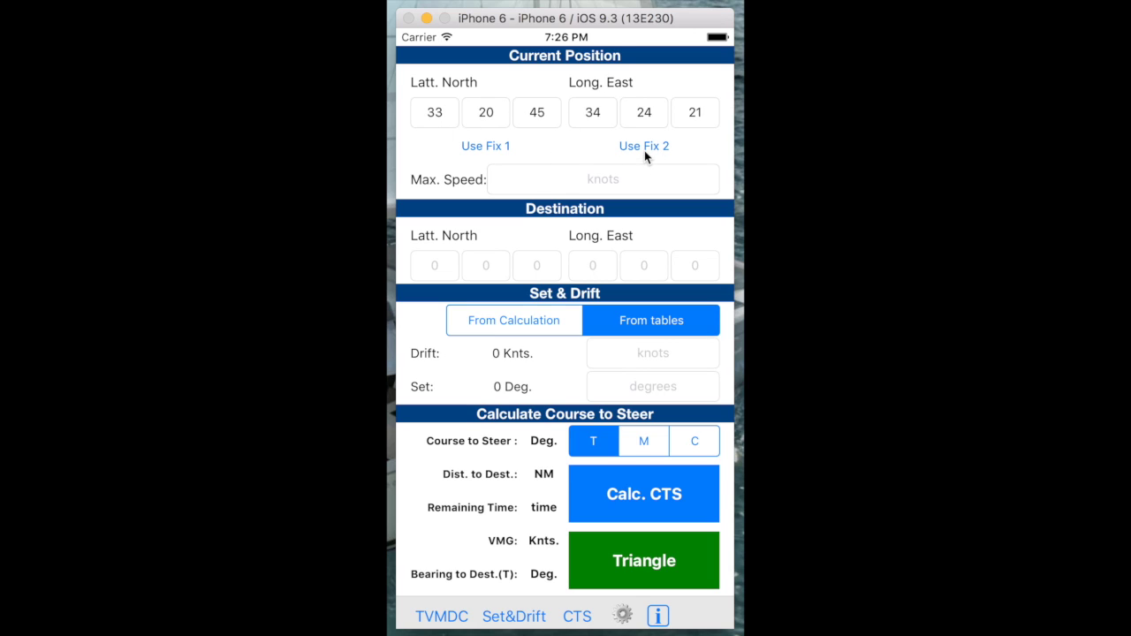
# - Set maximum speed to 5 knots and destination latitude to 33°33'43" N
pyautogui.click(548, 180)
pyautogui.write('5')
pyautogui.click(445, 271)
pyautogui.write('33')
pyautogui.click(479, 271)
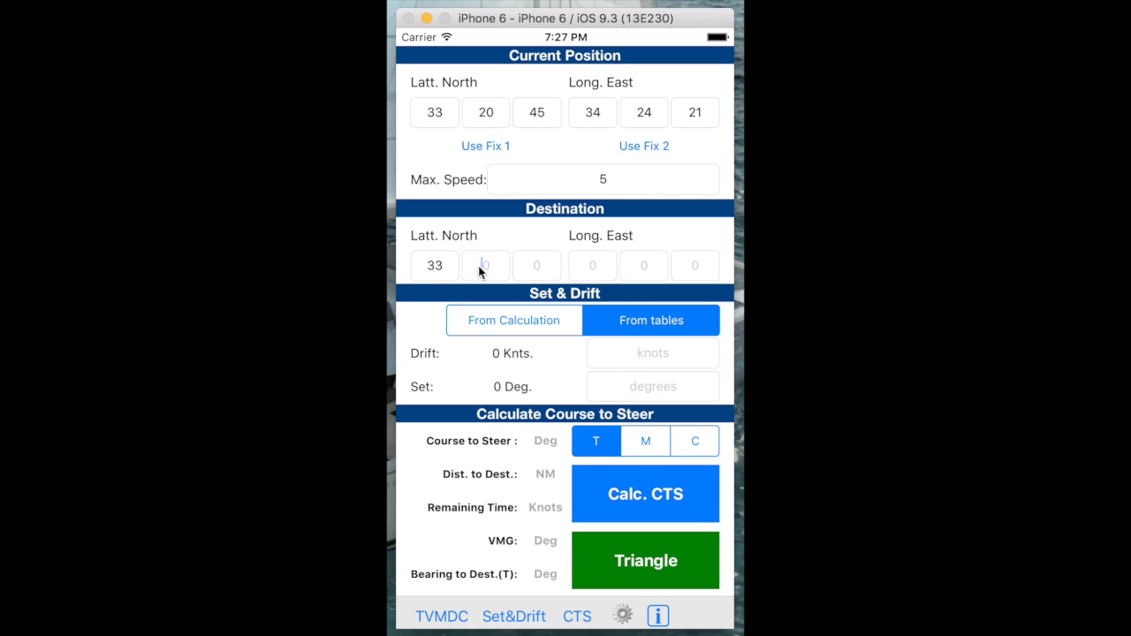
pyautogui.write('33')
pyautogui.click(544, 268)
pyautogui.write('43')
# - Enter the destination longitude 34°21'24" E
pyautogui.click(637, 271)
pyautogui.write('21')
pyautogui.click(661, 268)
# - Use calculated set and drift (drift 3.7, set 258.7) instead of table values
pyautogui.click(546, 320)
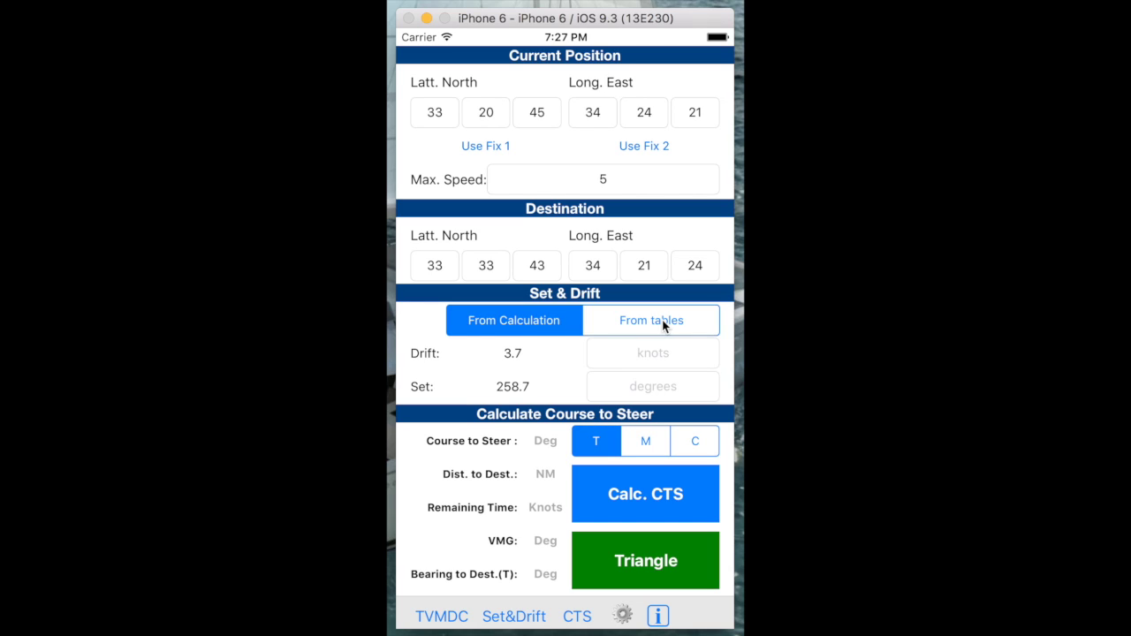
pyautogui.click(623, 322)
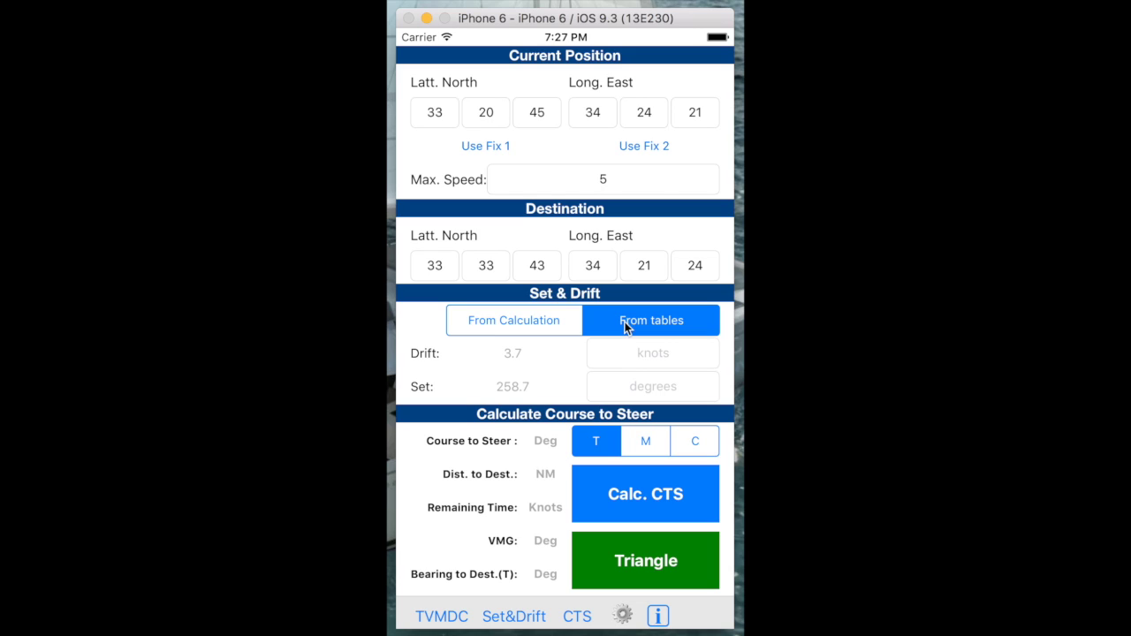
pyautogui.click(532, 323)
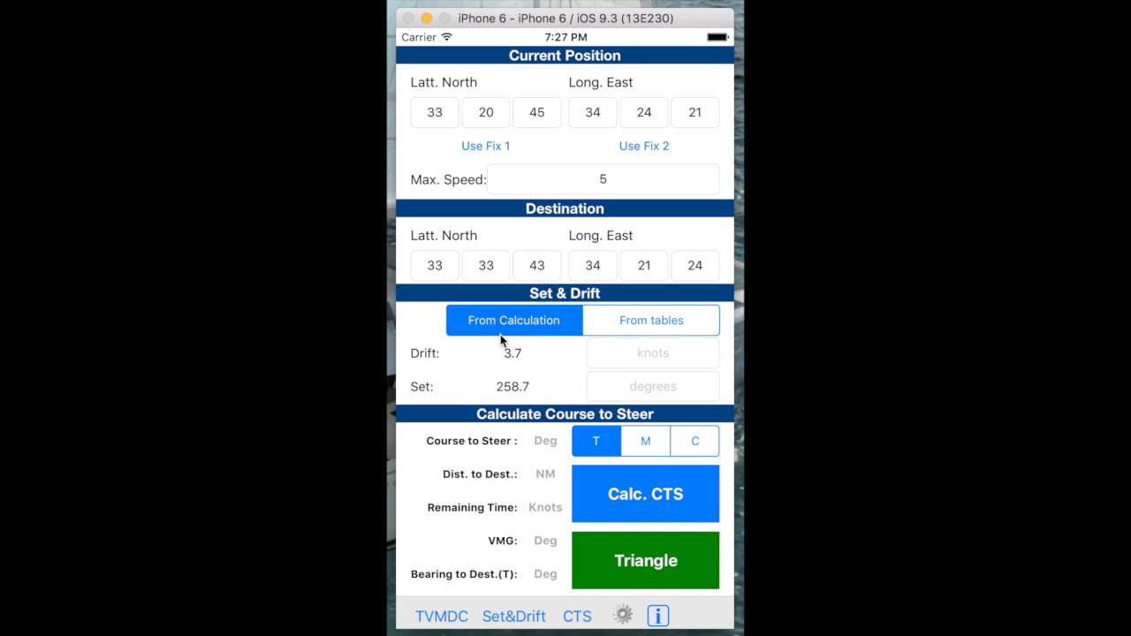
# - Calculate course to steer 34.9° true, 13.3 to destination, 3:47:57 remaining, VMG 3.5
pyautogui.click(651, 492)
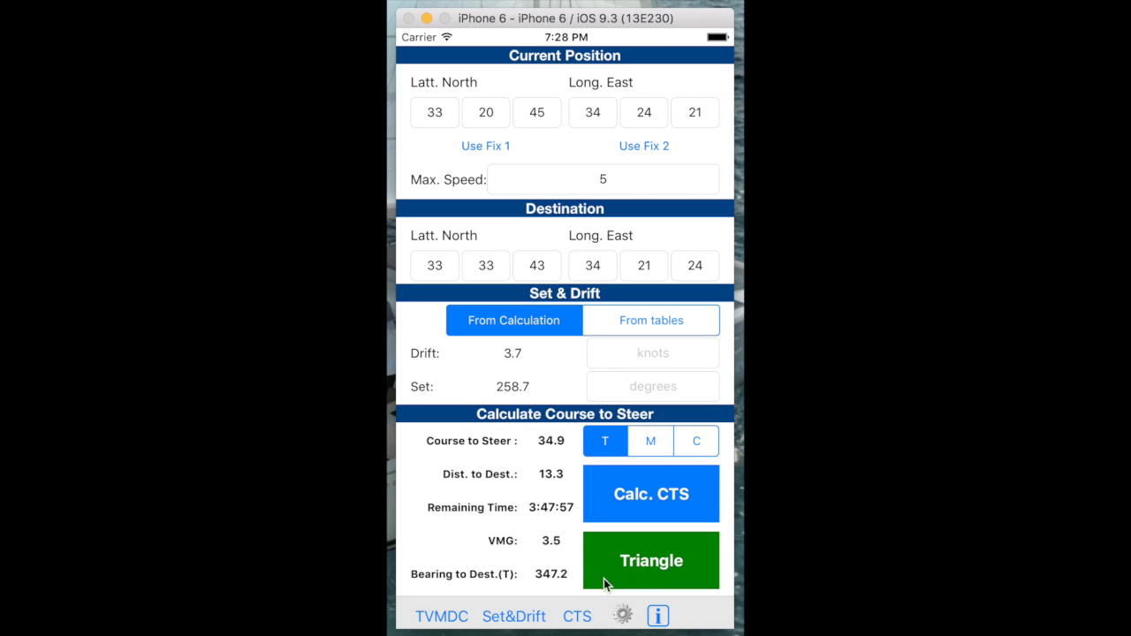
# - Display the Course to Steer triangle with fixes, leg distances and bearings labelled
pyautogui.click(636, 563)
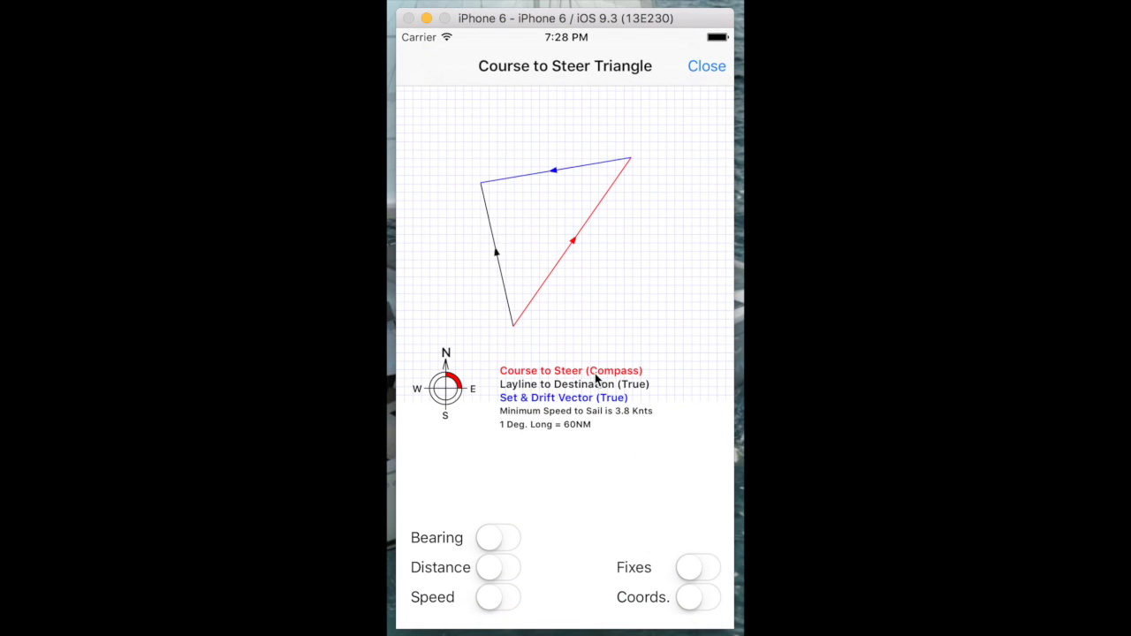
pyautogui.click(688, 567)
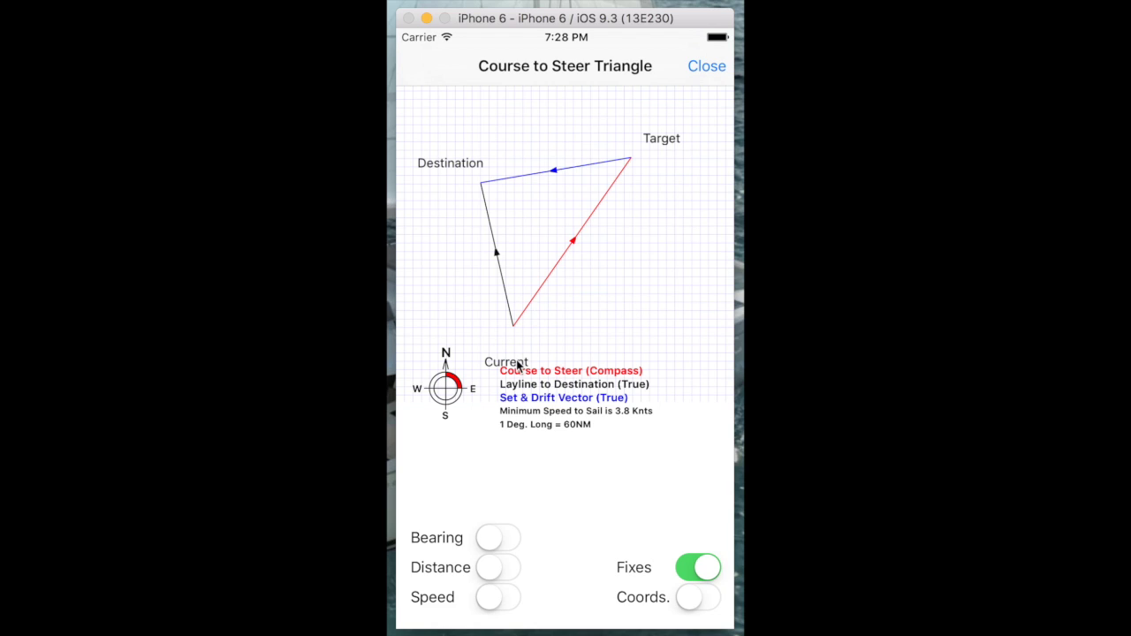
pyautogui.click(509, 567)
pyautogui.click(500, 536)
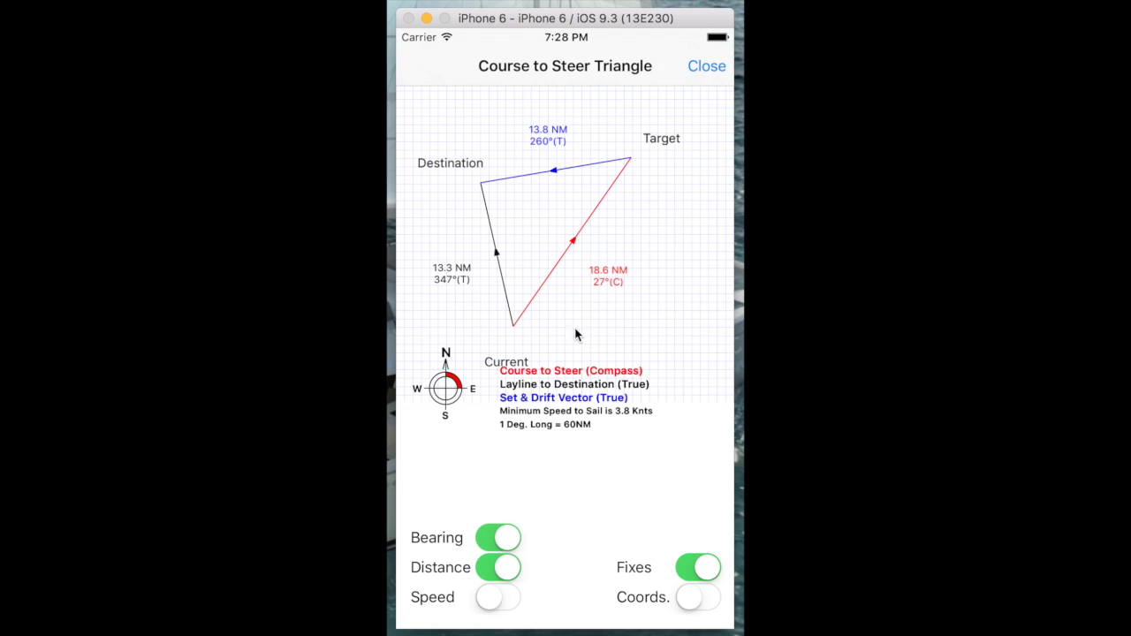